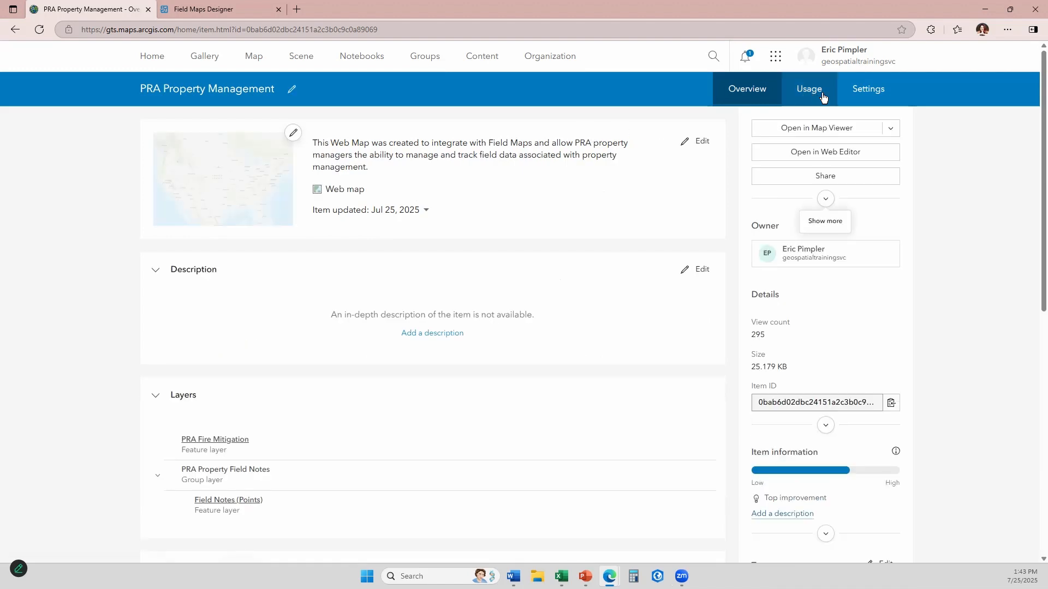
# - Open the settings of the PRA Property Management web map and review its offline options
pyautogui.click(874, 90)
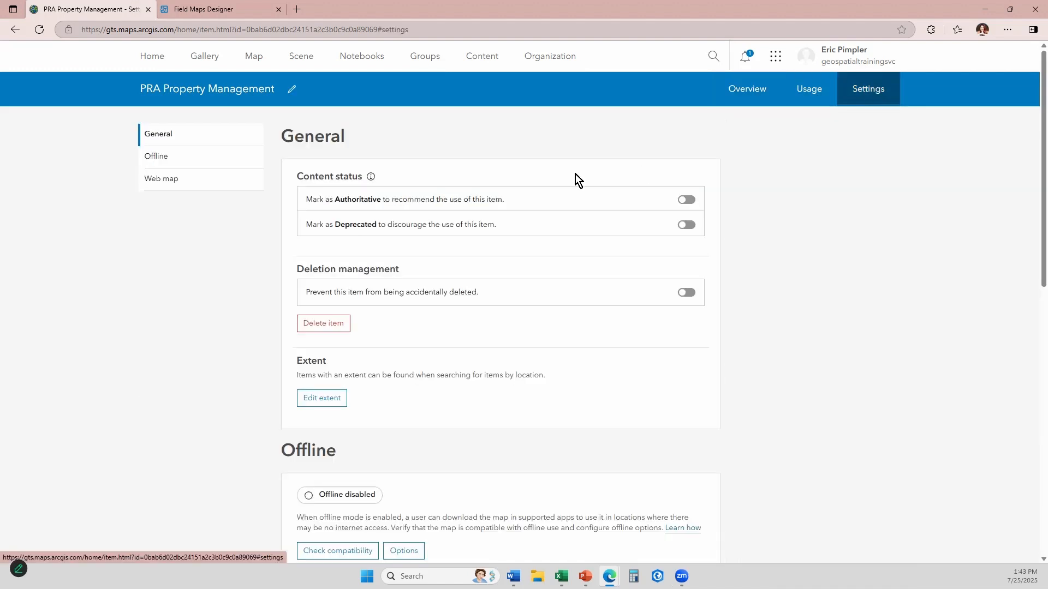
pyautogui.scroll(-4, 575, 175)
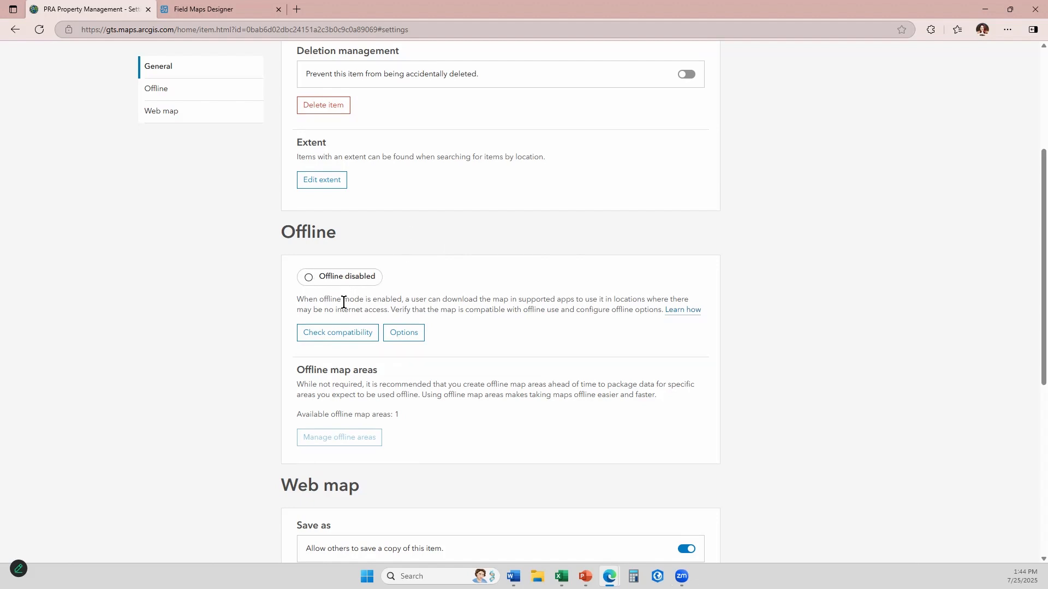
pyautogui.click(404, 333)
pyautogui.scroll(-3, 212, 221)
pyautogui.scroll(3, 212, 220)
pyautogui.click(1030, 58)
# - Check the web map's compatibility for offline use, examining the sync status of its layers
pyautogui.click(329, 336)
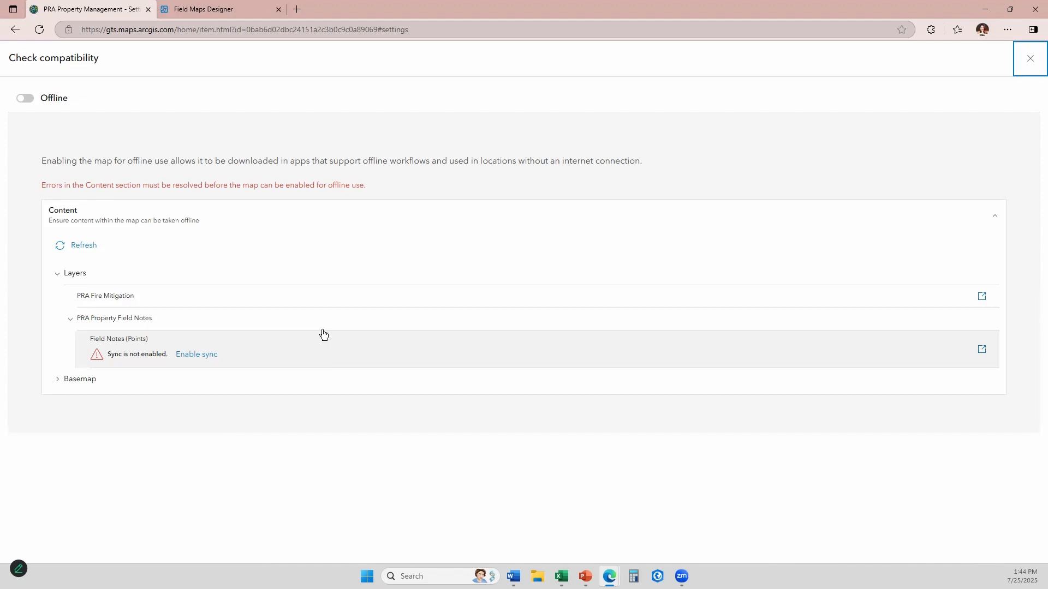
pyautogui.click(213, 362)
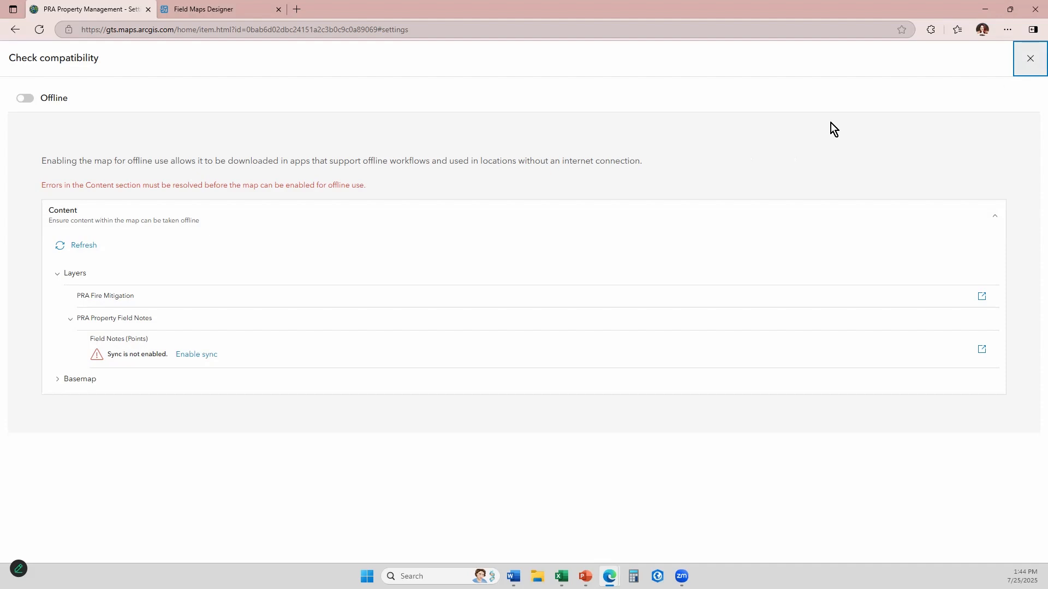
pyautogui.press('Escape')
pyautogui.scroll(3, 516, 191)
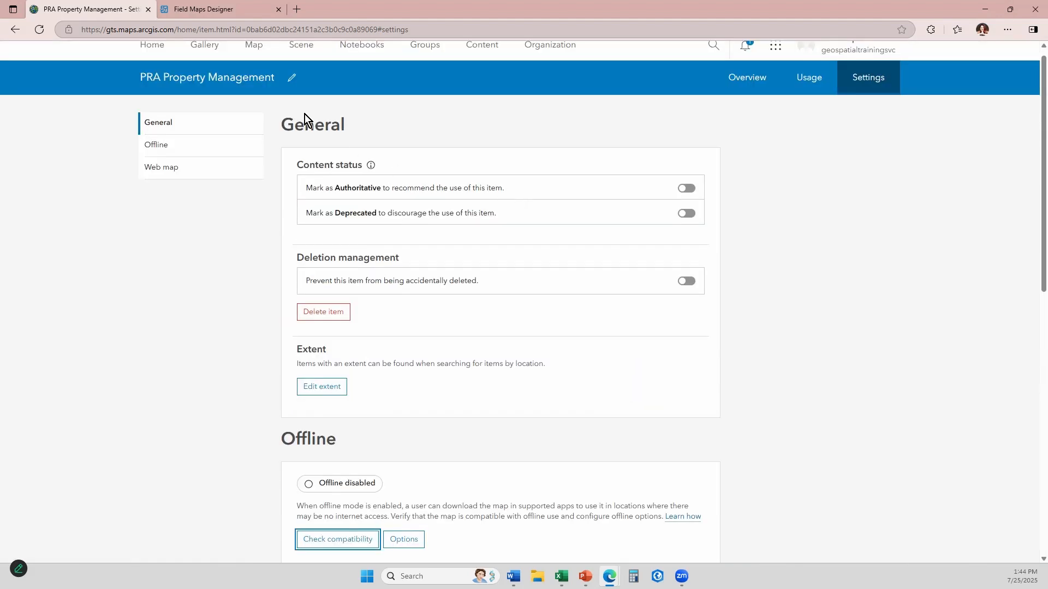
# - Switch to Field Maps Designer and open the offline settings of the PRA Property Management map
pyautogui.click(224, 9)
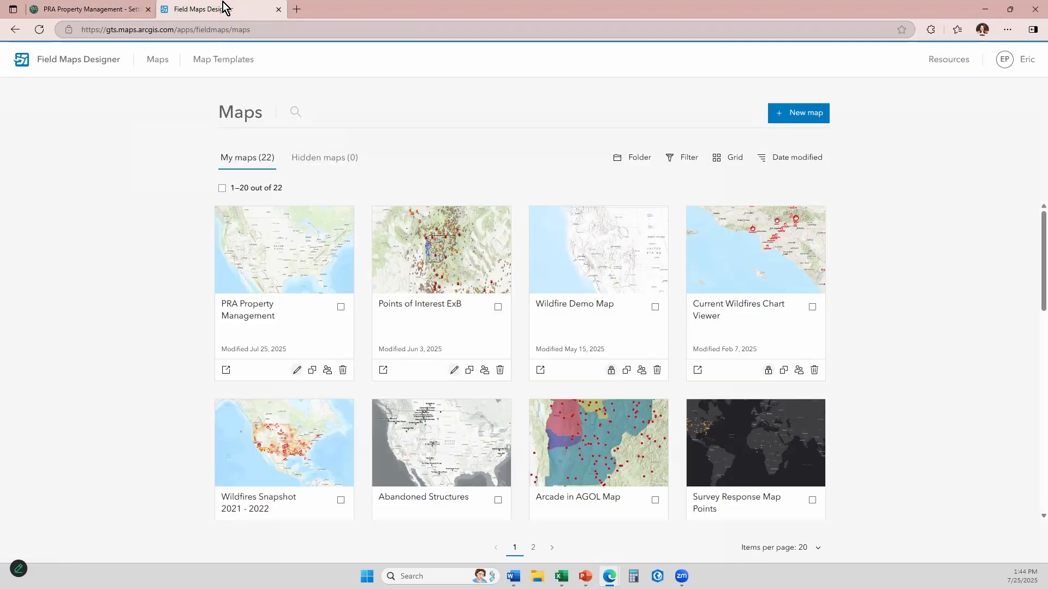
pyautogui.click(297, 256)
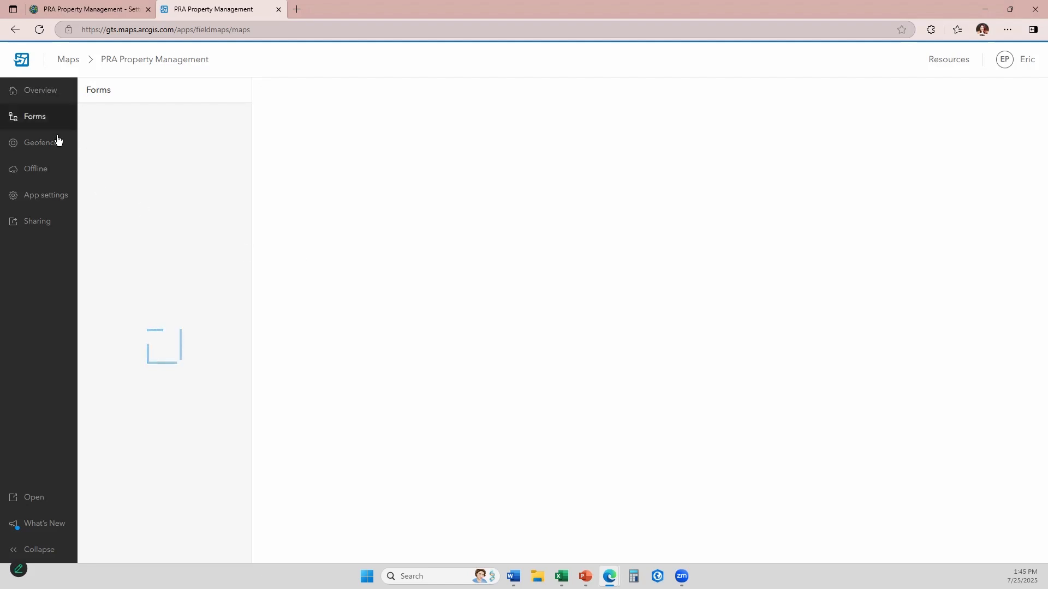
pyautogui.click(47, 171)
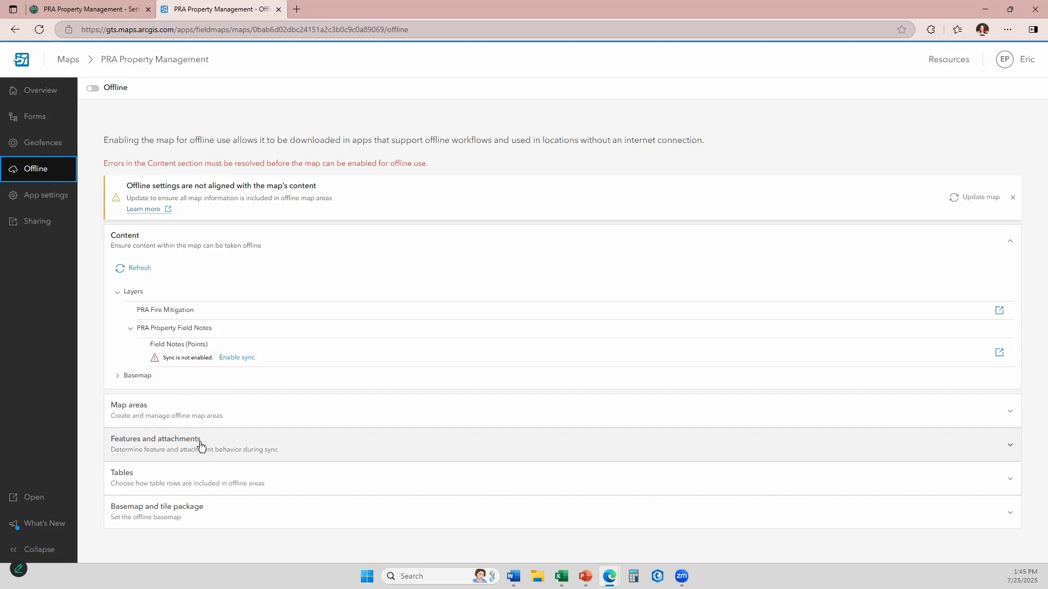
# - Review the offline settings for features and attachments, tables, and the basemap and tile package
pyautogui.click(211, 446)
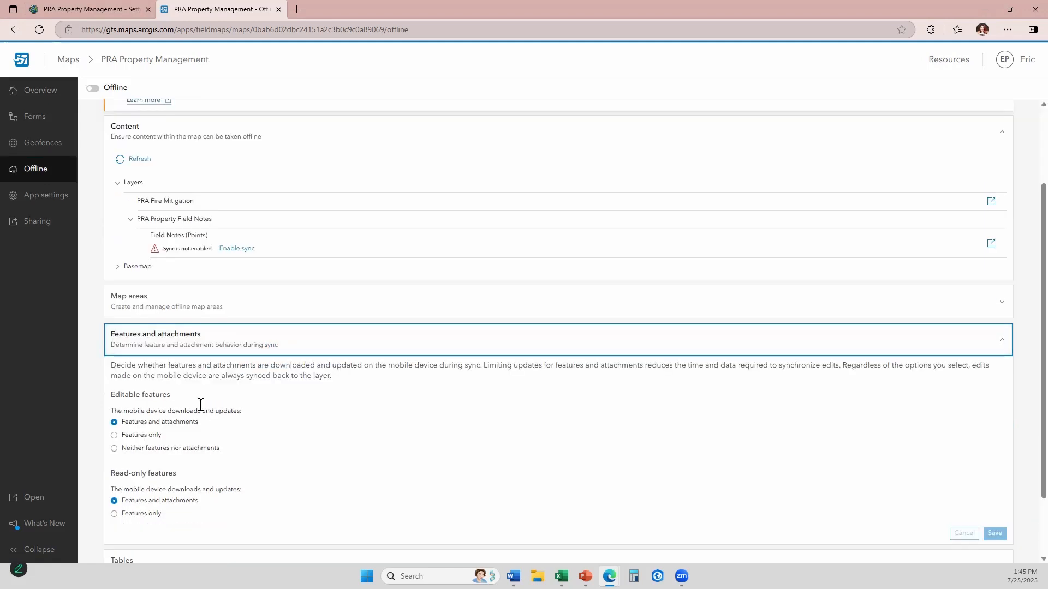
pyautogui.click(202, 480)
pyautogui.click(213, 525)
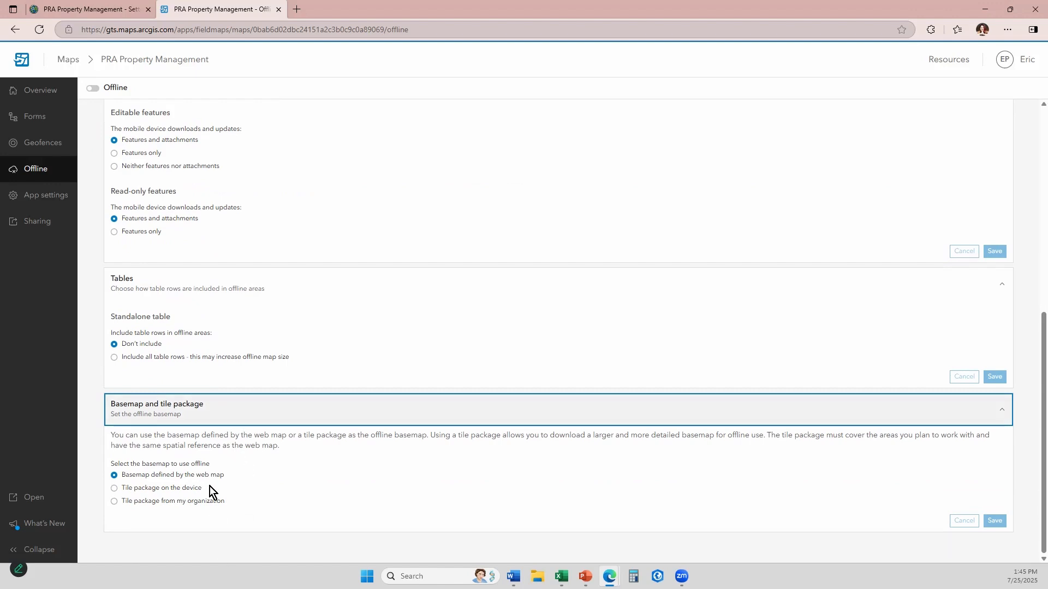
pyautogui.scroll(3, 224, 436)
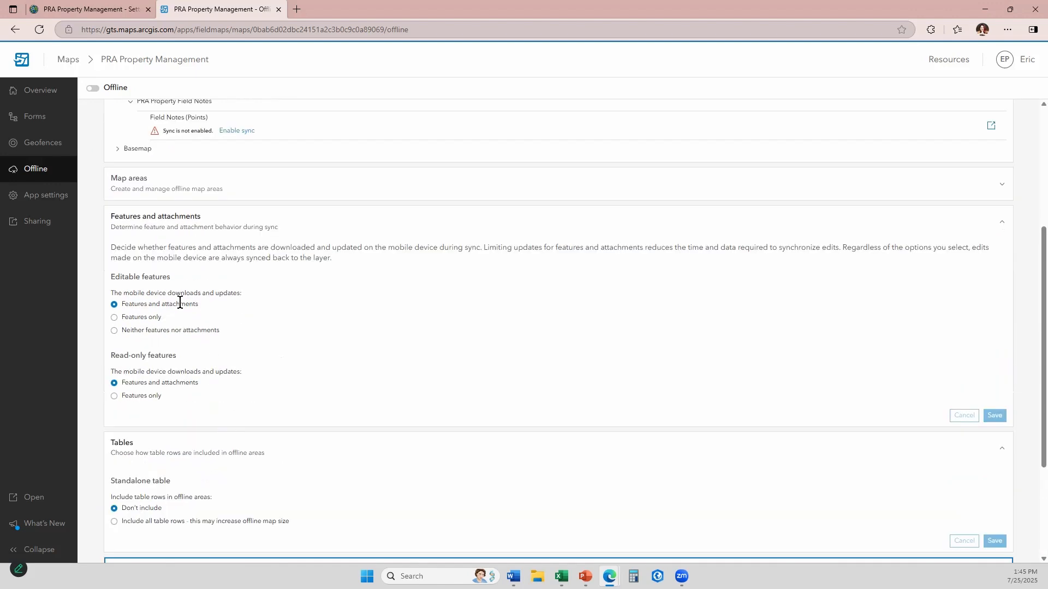
pyautogui.scroll(1, 180, 302)
# - Return to the web map's item settings and look through the offline options for comparison with Field Maps Designer
pyautogui.click(89, 6)
pyautogui.scroll(-3, 390, 199)
pyautogui.click(406, 387)
pyautogui.scroll(-3, 382, 279)
pyautogui.scroll(4, 382, 280)
pyautogui.click(1028, 61)
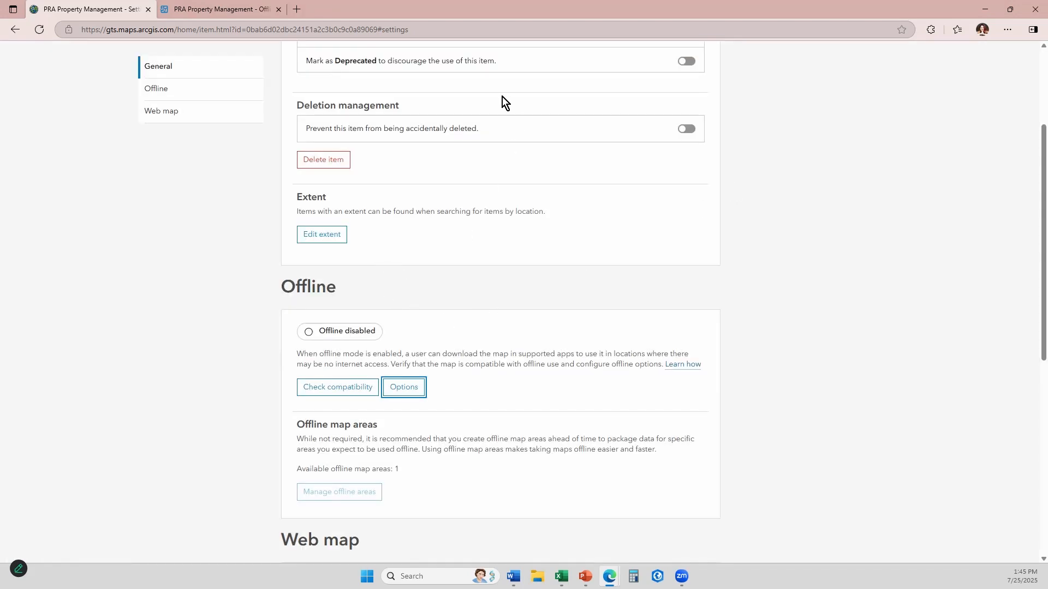
# - Open the content list in a new browser tab and go to the settings of the PRA Property Field Notes hosted feature layer
pyautogui.scroll(3, 502, 97)
pyautogui.rightClick(487, 57)
pyautogui.click(515, 67)
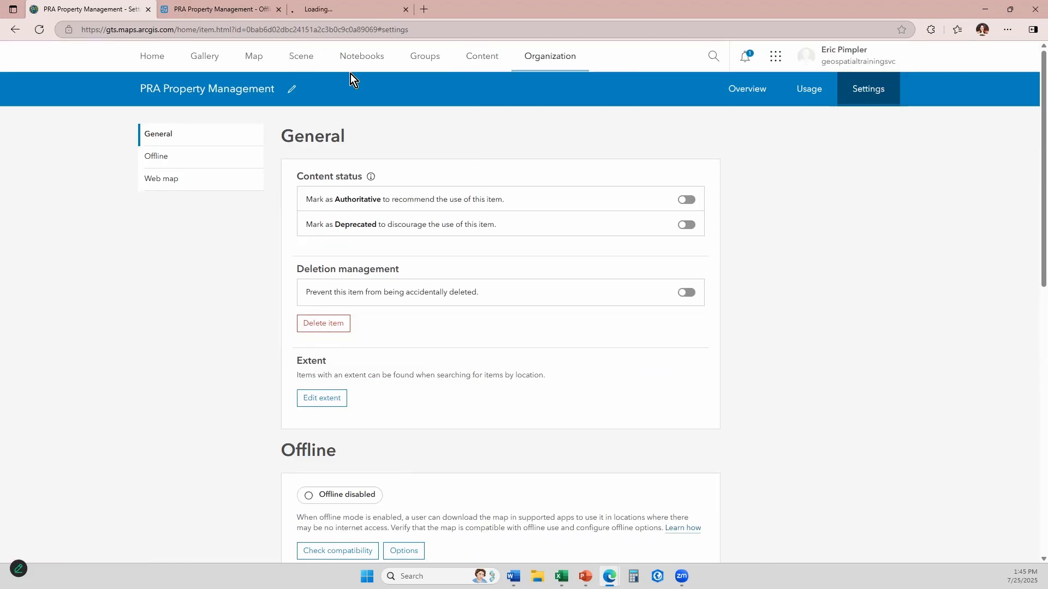
pyautogui.click(353, 3)
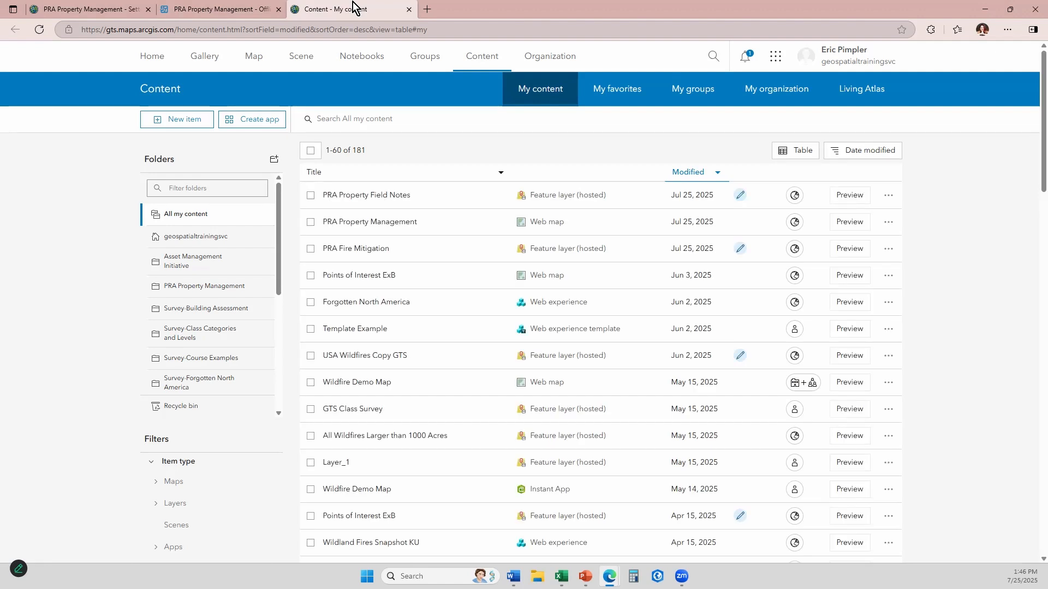
pyautogui.click(377, 194)
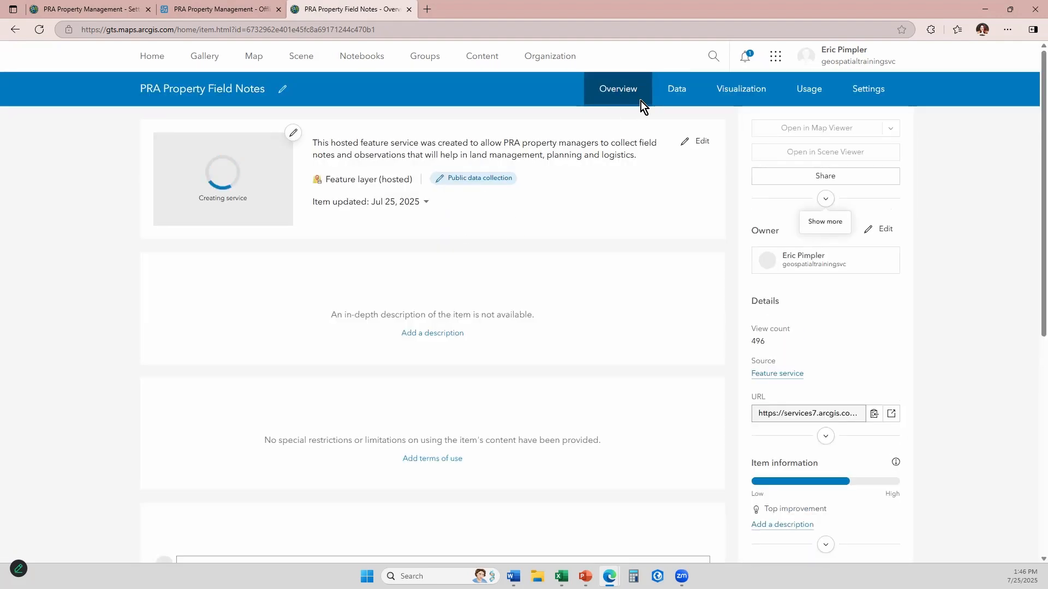
pyautogui.click(881, 93)
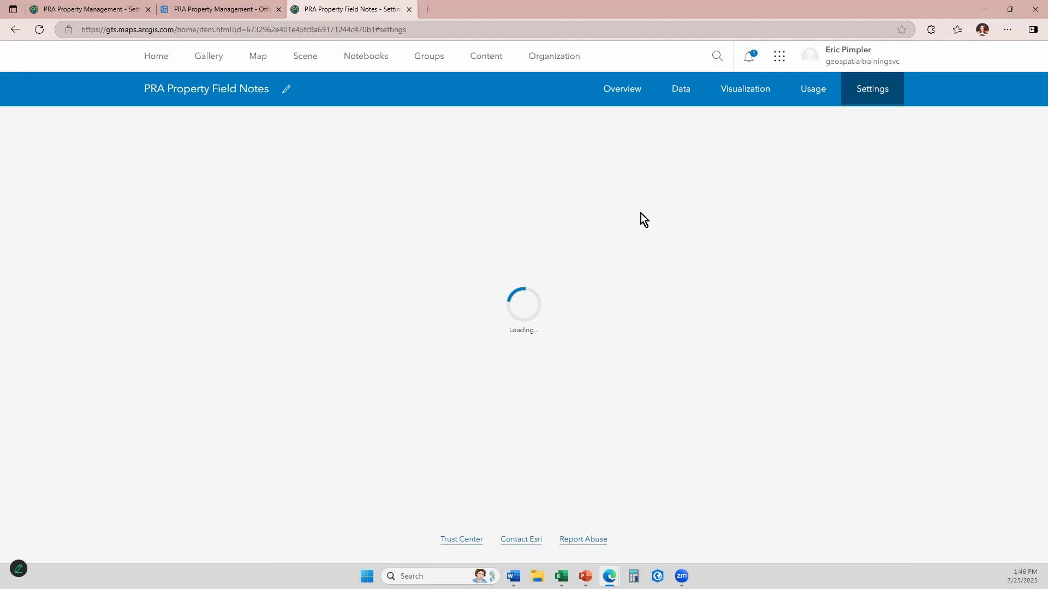
# - Enable sync in the editing options of the PRA Property Field Notes layer
pyautogui.scroll(-8, 720, 221)
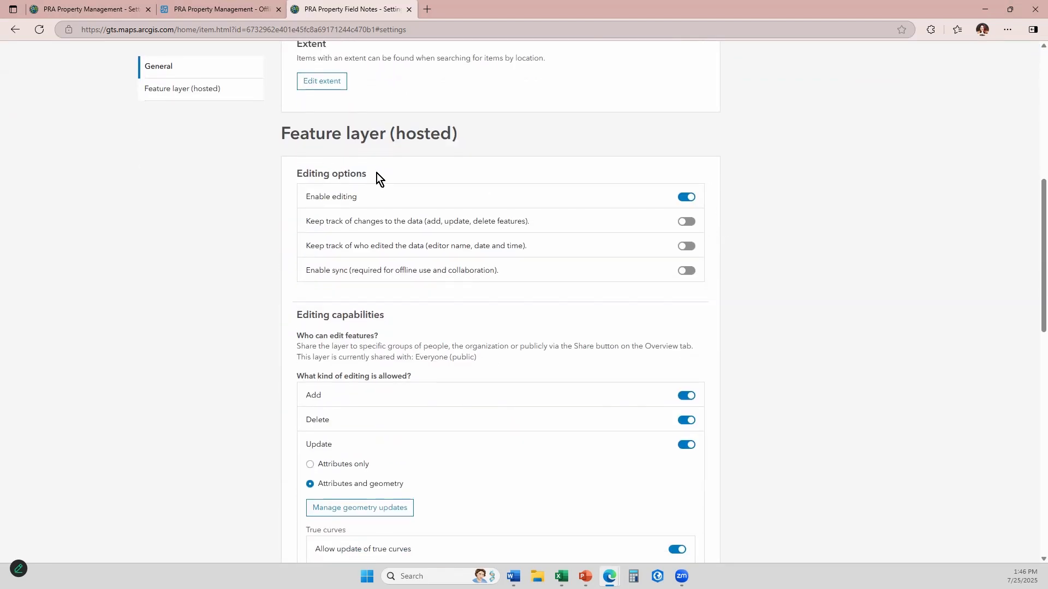
pyautogui.moveTo(310, 268); pyautogui.dragTo(349, 271)
pyautogui.click(685, 271)
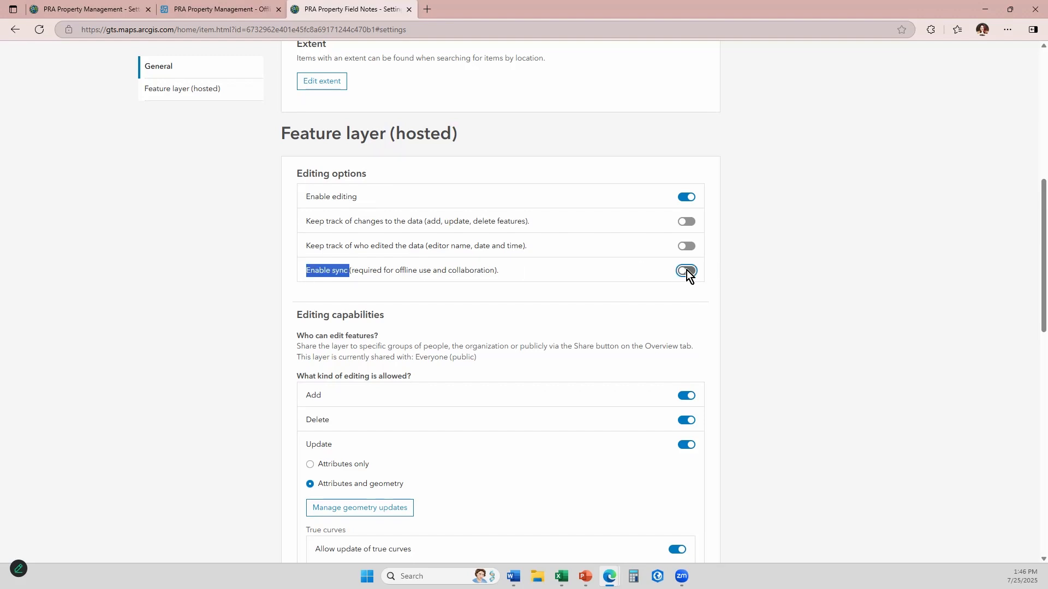
pyautogui.click(701, 174)
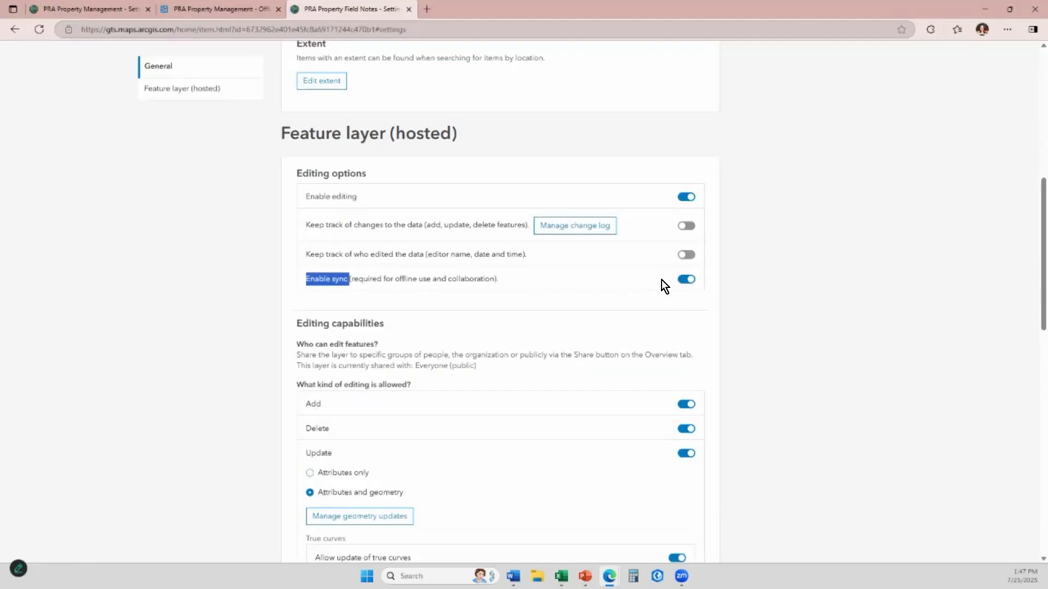
# - Recheck the PRA Property Management web map's compatibility and turn on offline mode for it
pyautogui.click(86, 8)
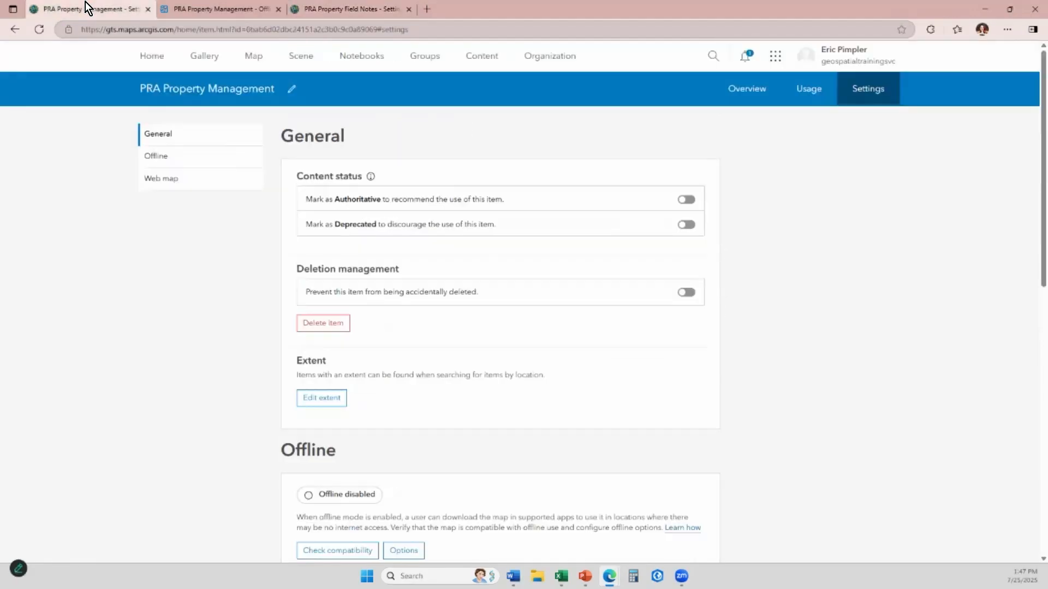
pyautogui.scroll(-3, 432, 271)
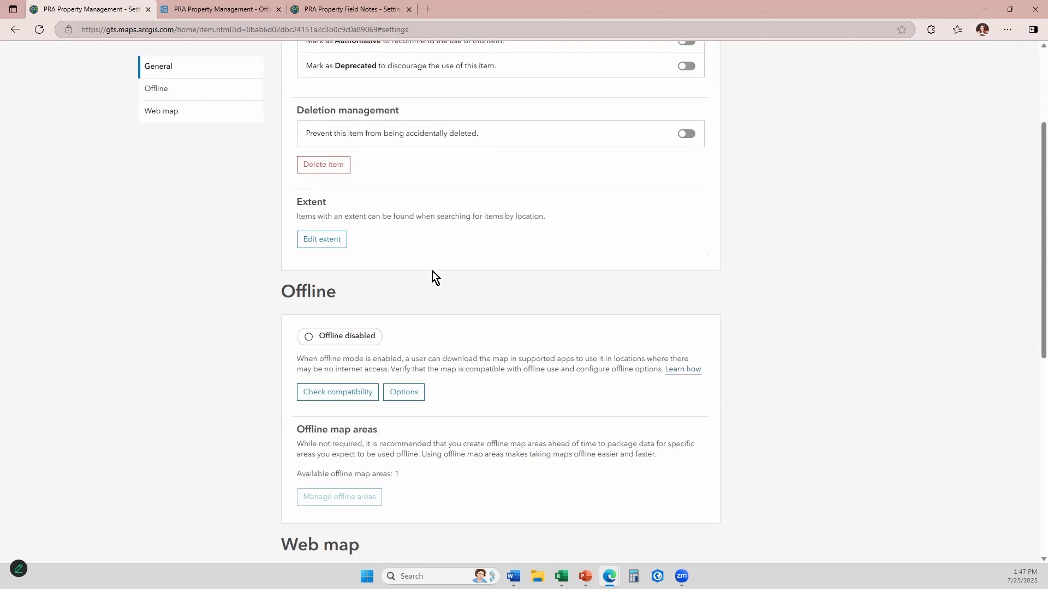
pyautogui.click(356, 387)
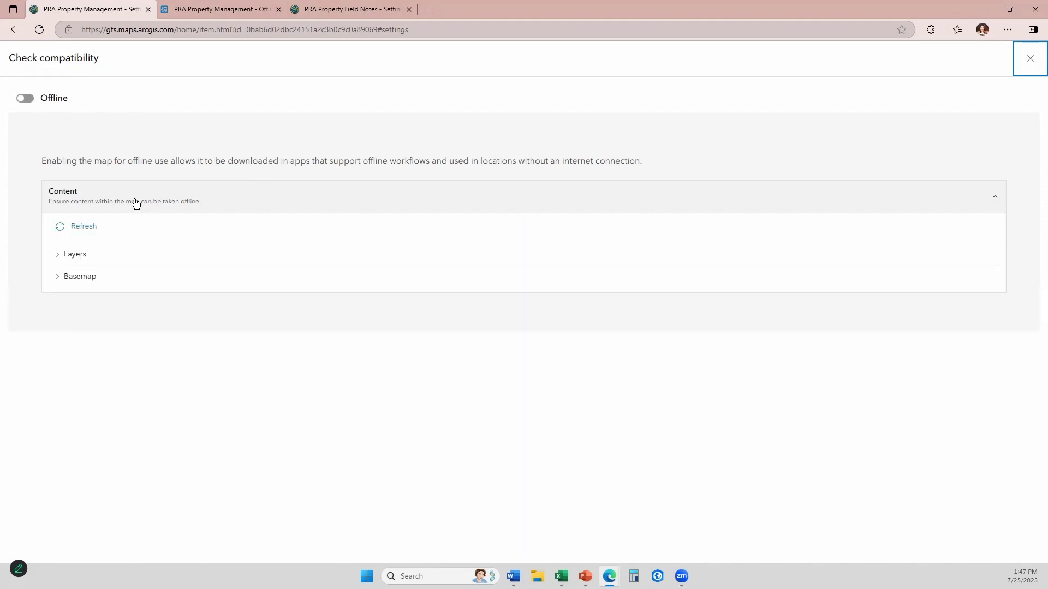
pyautogui.click(24, 99)
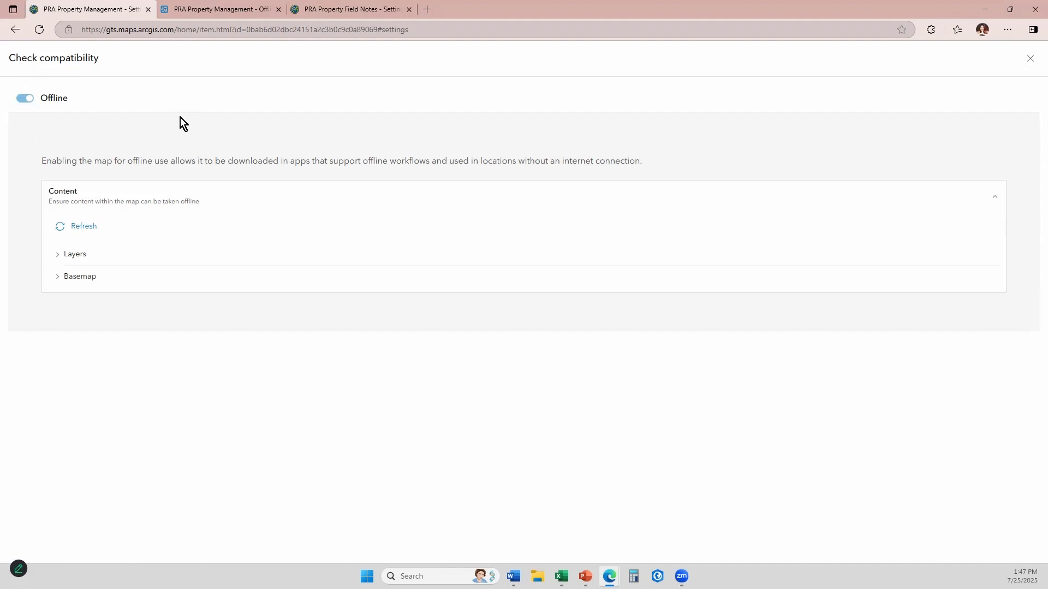
# - Reload the map's offline page in Field Maps Designer and examine the content, features and attachments, tables and basemap settings
pyautogui.click(212, 8)
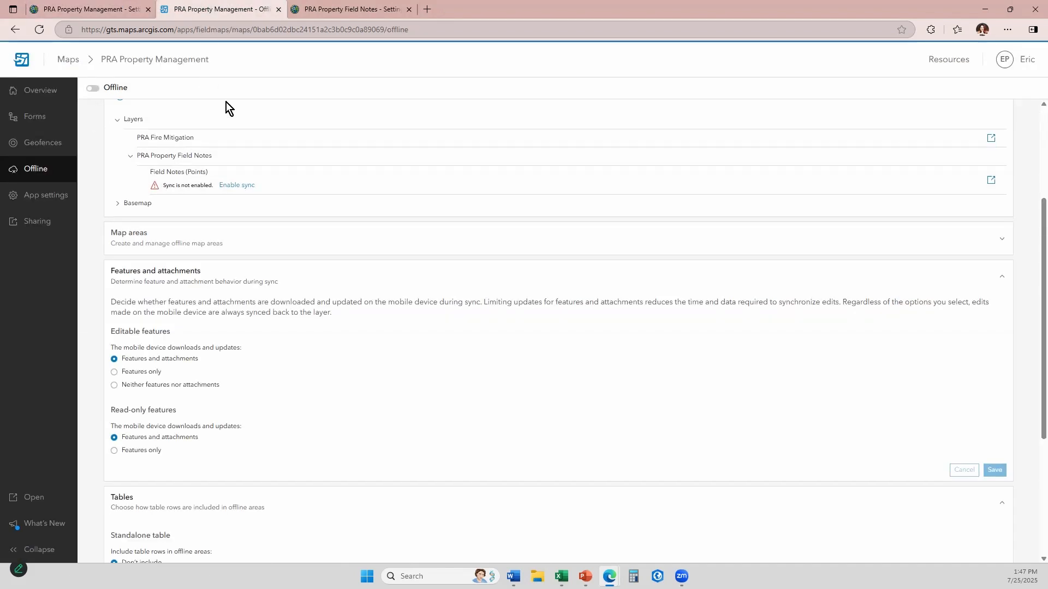
pyautogui.click(39, 30)
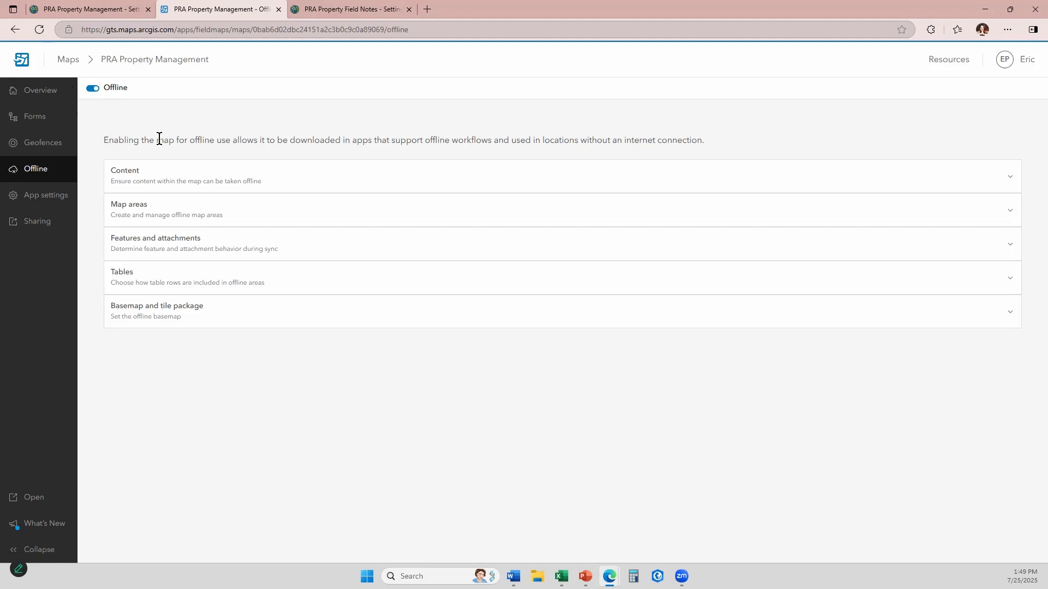
pyautogui.click(173, 179)
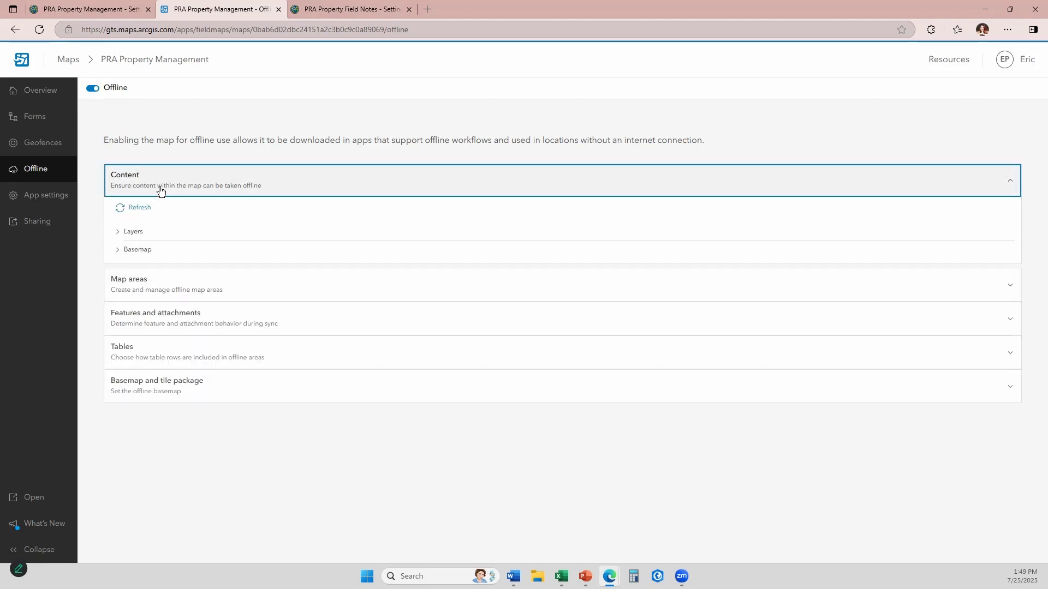
pyautogui.click(170, 324)
pyautogui.scroll(-1, 195, 344)
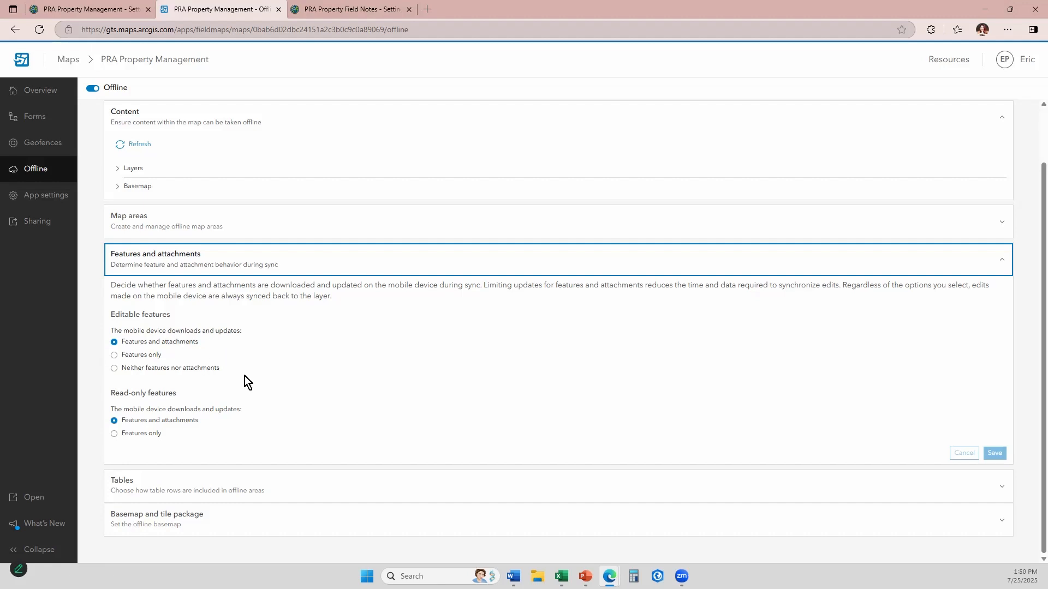
pyautogui.click(206, 493)
pyautogui.scroll(-2, 242, 438)
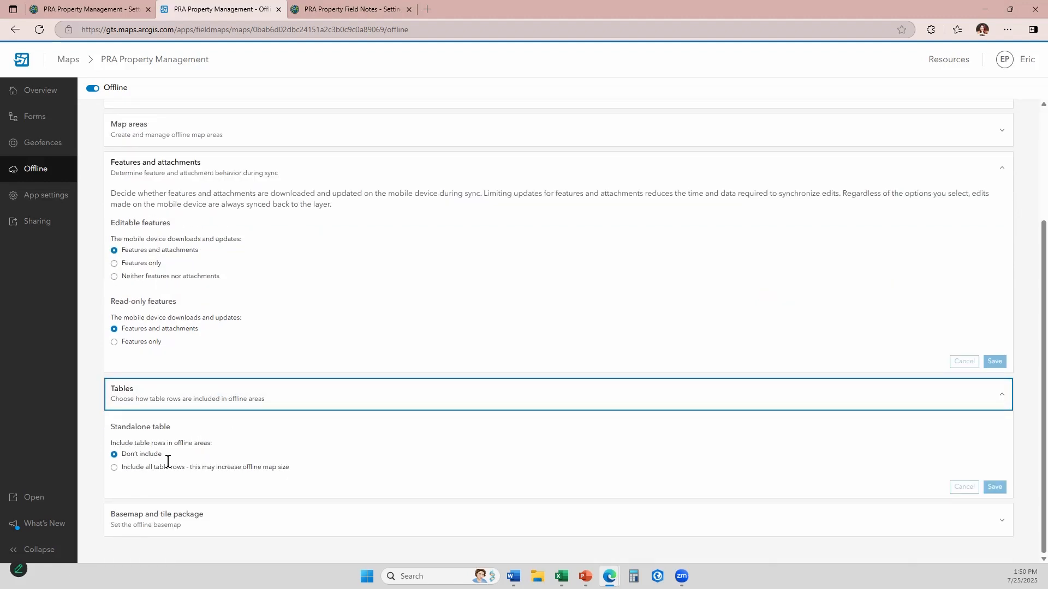
pyautogui.click(210, 521)
pyautogui.scroll(-2, 247, 481)
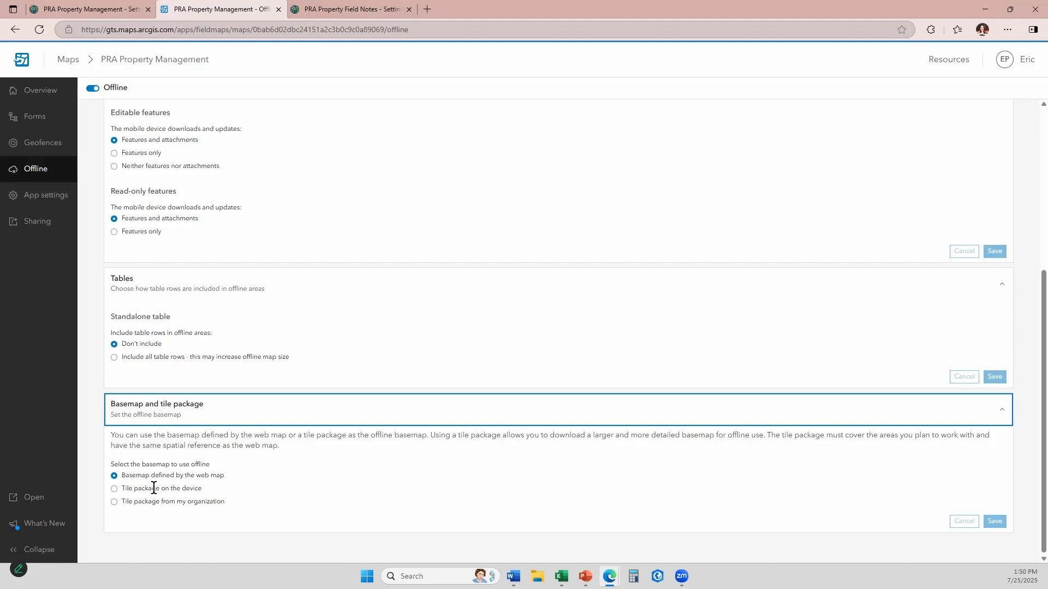
pyautogui.scroll(5, 246, 316)
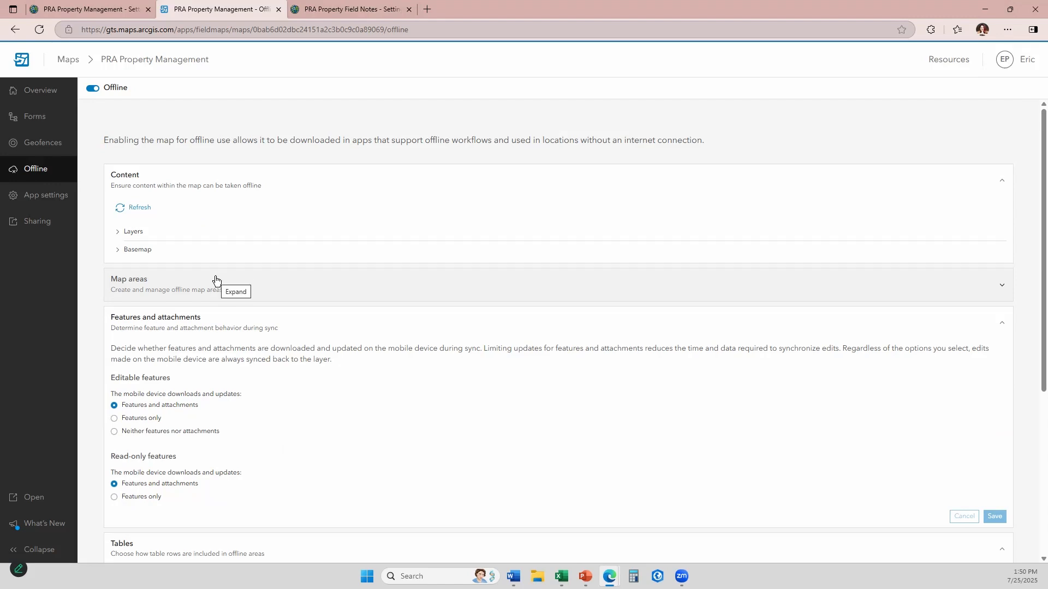
# - Expand the map areas section and open the manager for the map's offline areas
pyautogui.click(215, 280)
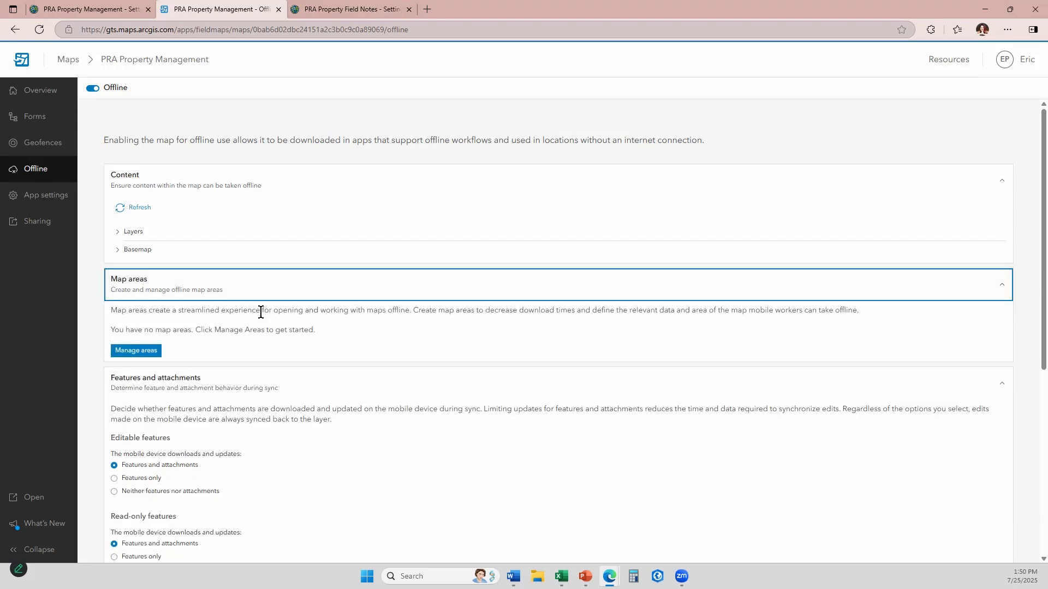
pyautogui.click(150, 352)
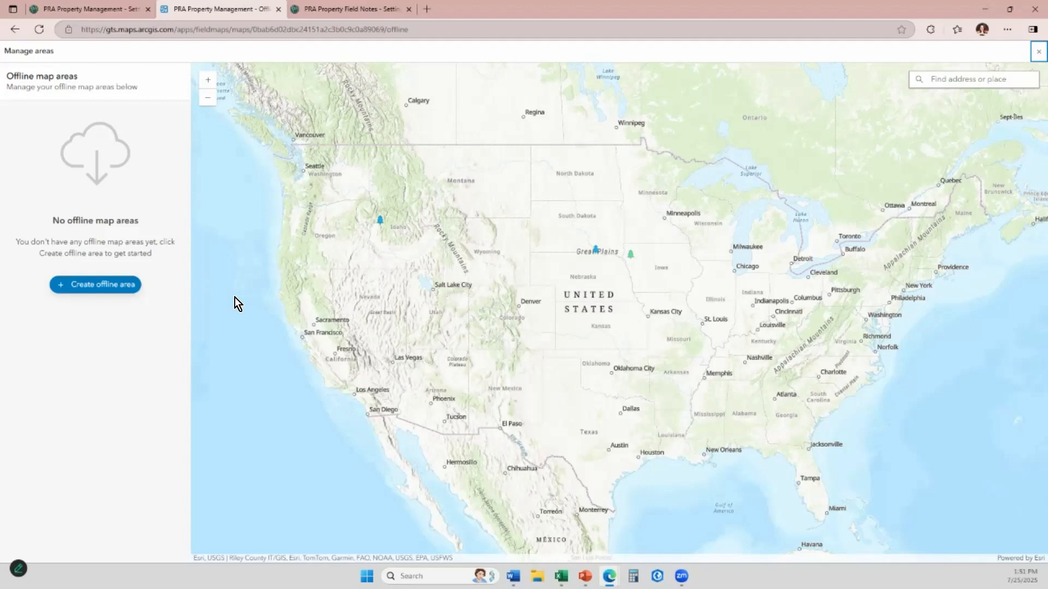
pyautogui.click(114, 287)
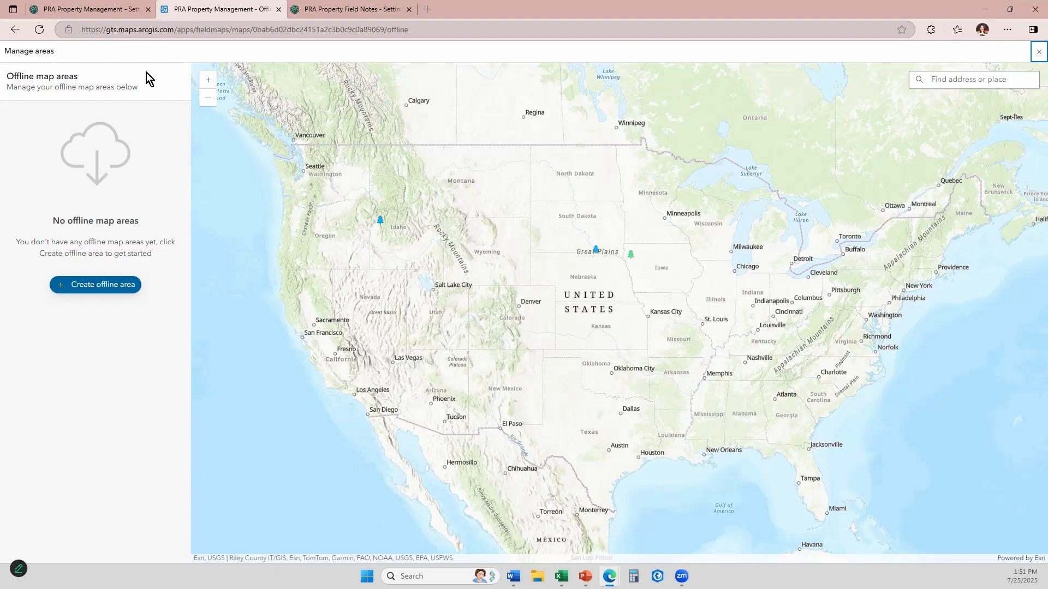
# - Look at the offline map areas section in the web map's item settings, then return to the area manager in Field Maps Designer
pyautogui.click(103, 7)
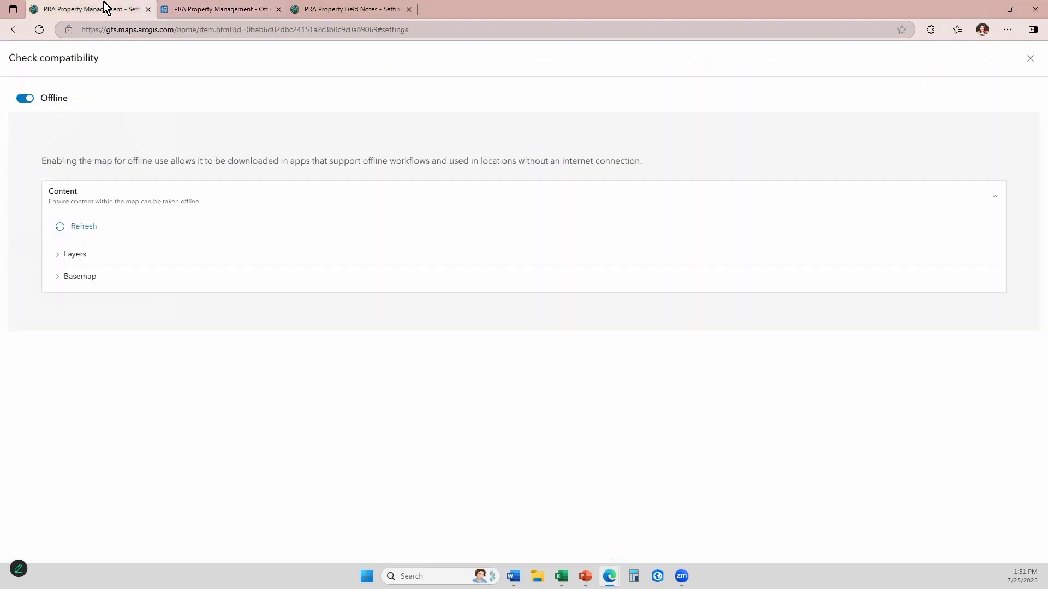
pyautogui.click(1030, 59)
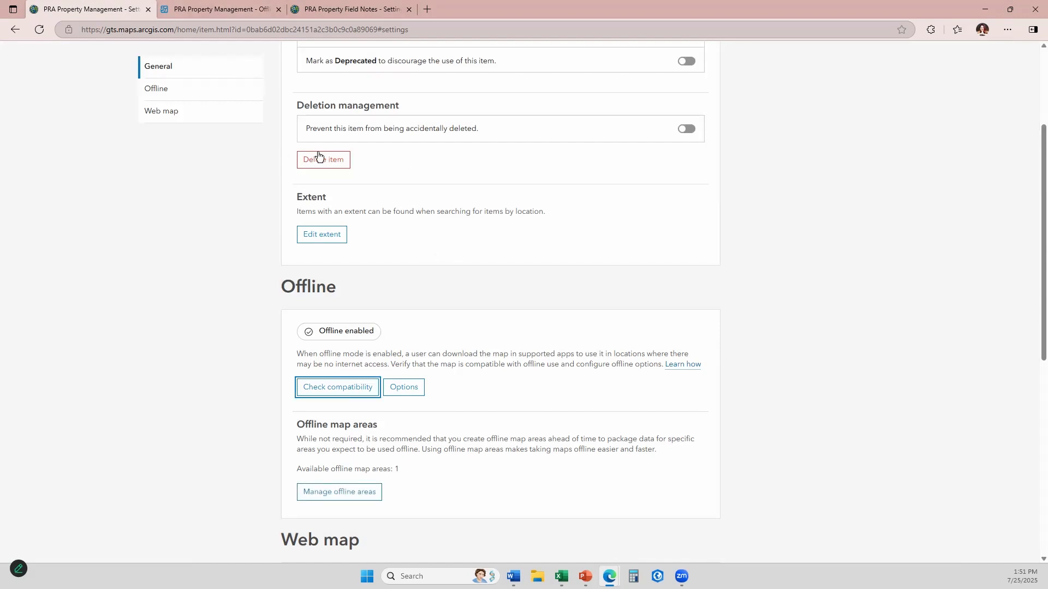
pyautogui.scroll(-1, 449, 146)
pyautogui.scroll(-1, 360, 431)
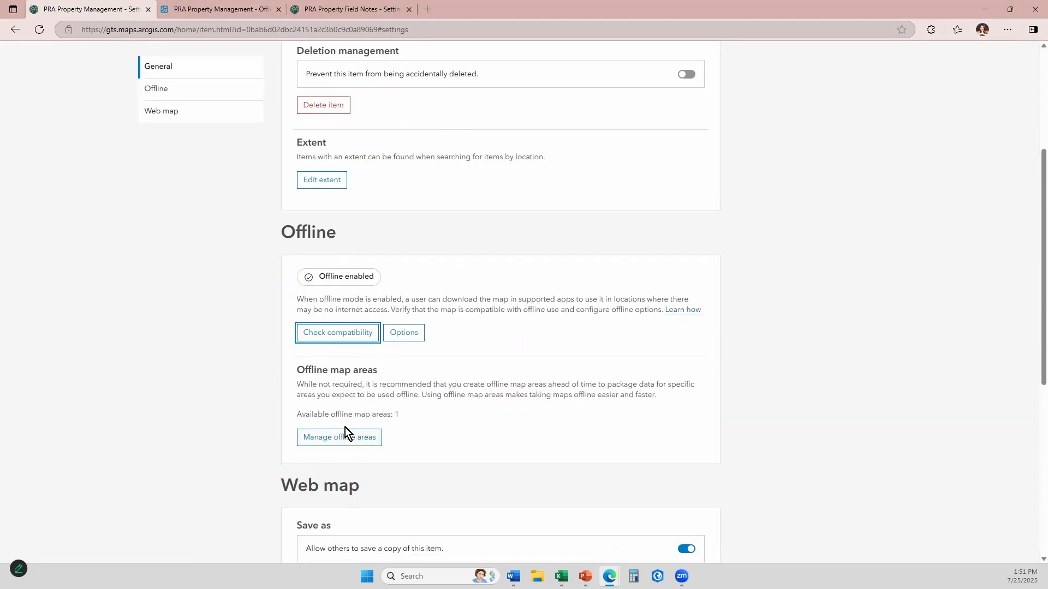
pyautogui.scroll(4, 508, 398)
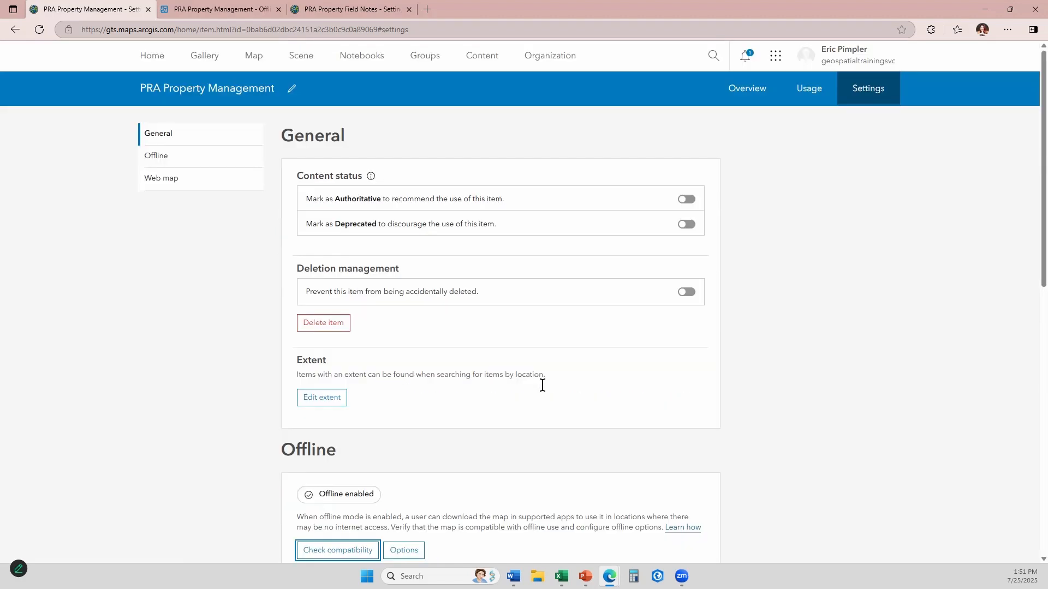
pyautogui.hotkey('ctrl', 'Tab')
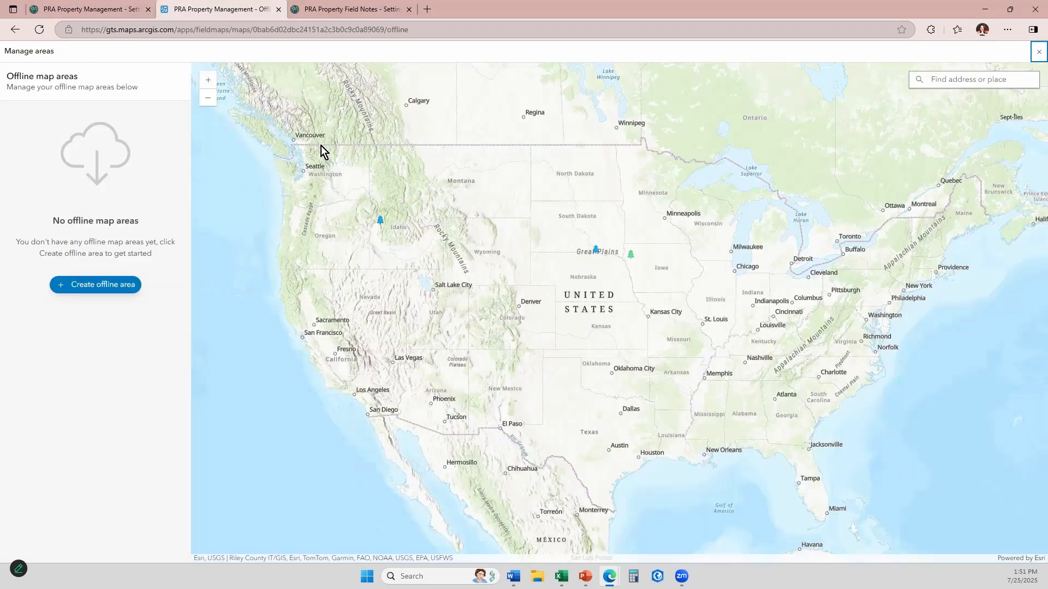